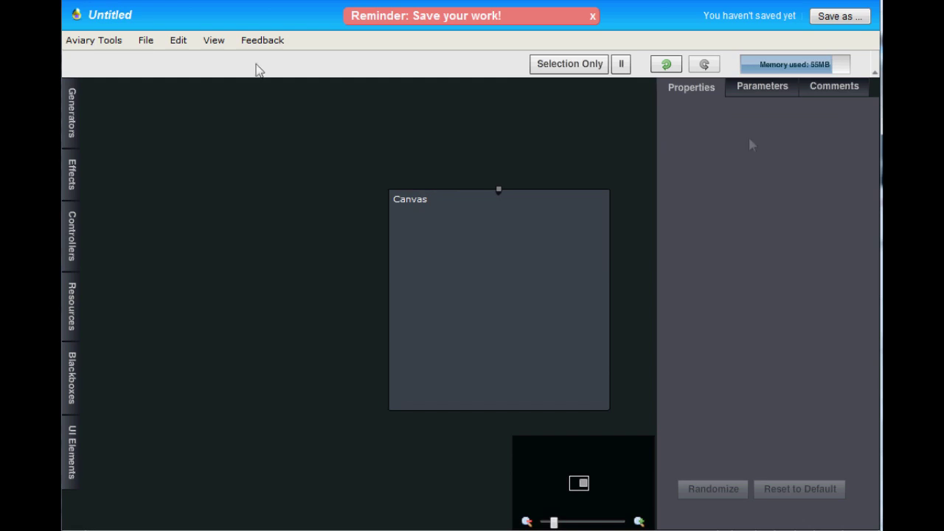
# Step: Add a Plaid generator feeding the Canvas with 26 vertical stripes and a new colour seed
pyautogui.click(73, 109)
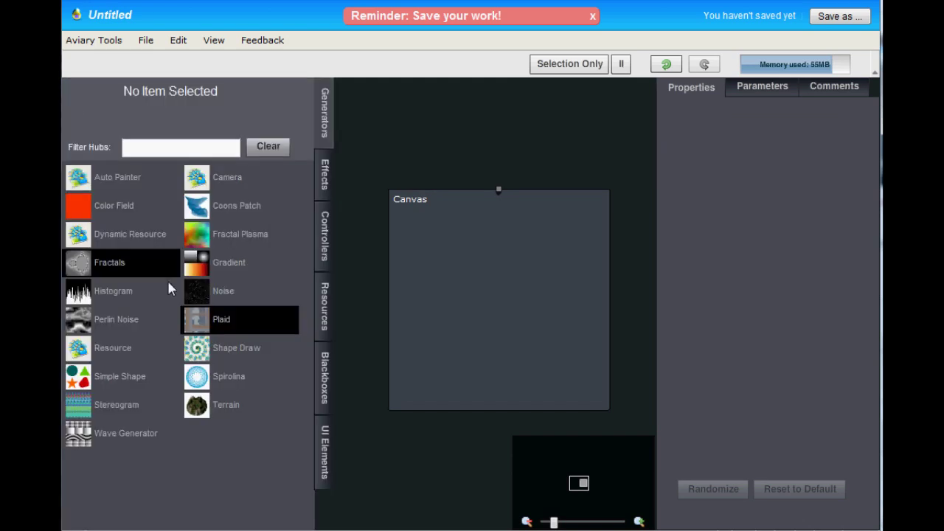
pyautogui.moveTo(195, 325); pyautogui.dragTo(191, 175)
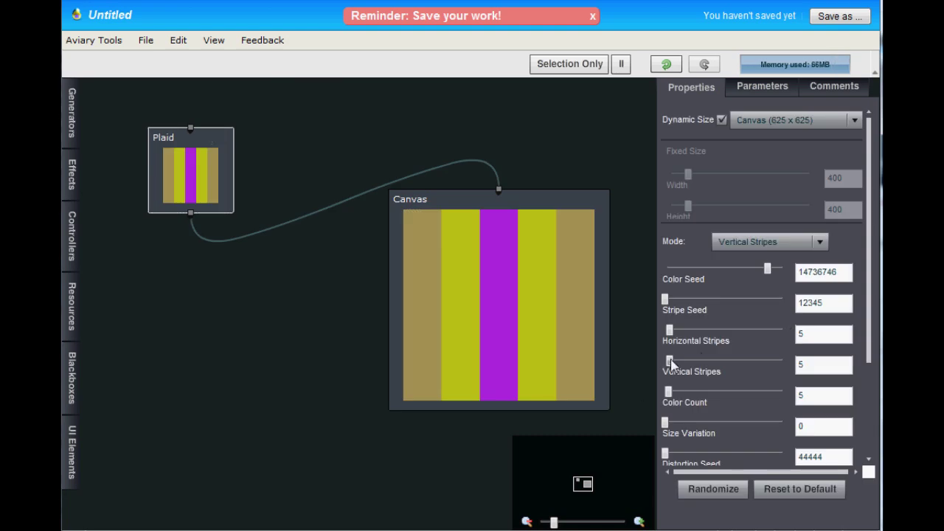
pyautogui.moveTo(669, 361); pyautogui.dragTo(694, 361)
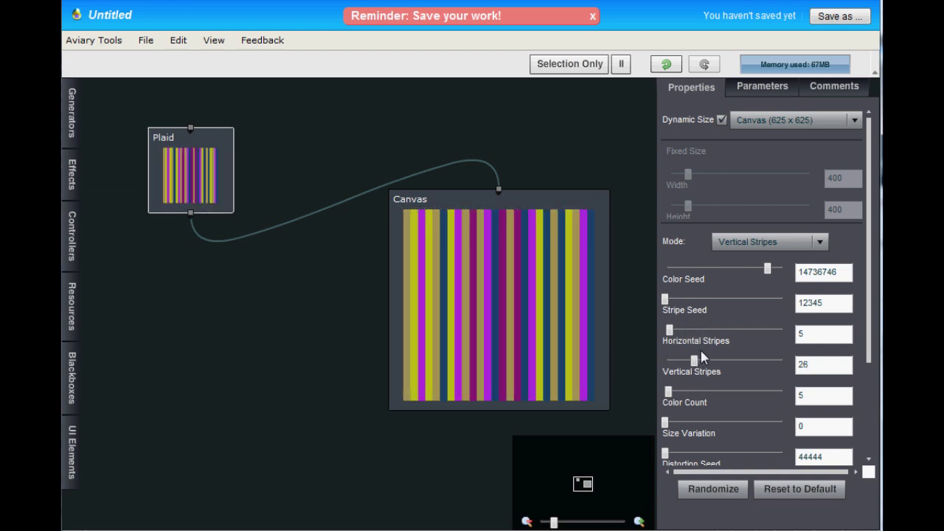
pyautogui.moveTo(767, 271); pyautogui.dragTo(752, 276)
# Step: Make the stripes wavy with distortion strength 127.5 and a smaller distortion size
pyautogui.scroll(-3, 704, 398)
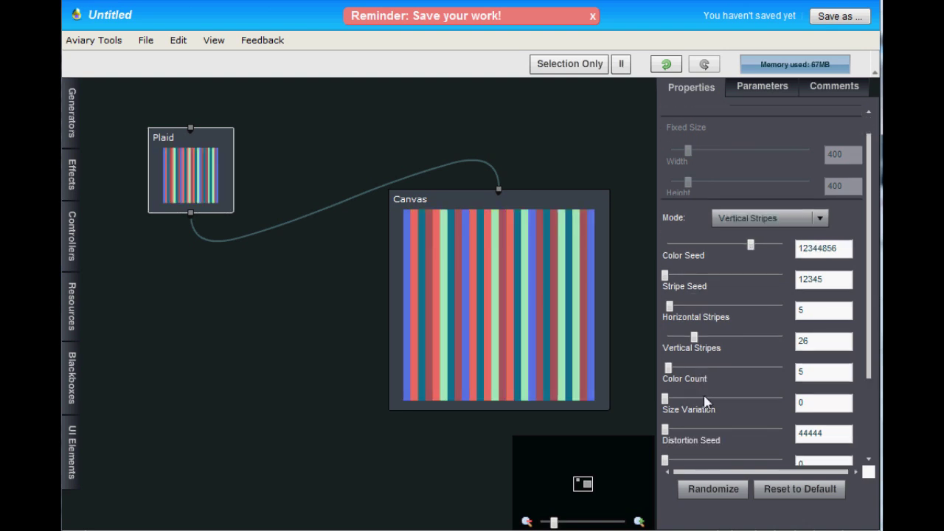
pyautogui.moveTo(666, 425); pyautogui.dragTo(722, 423)
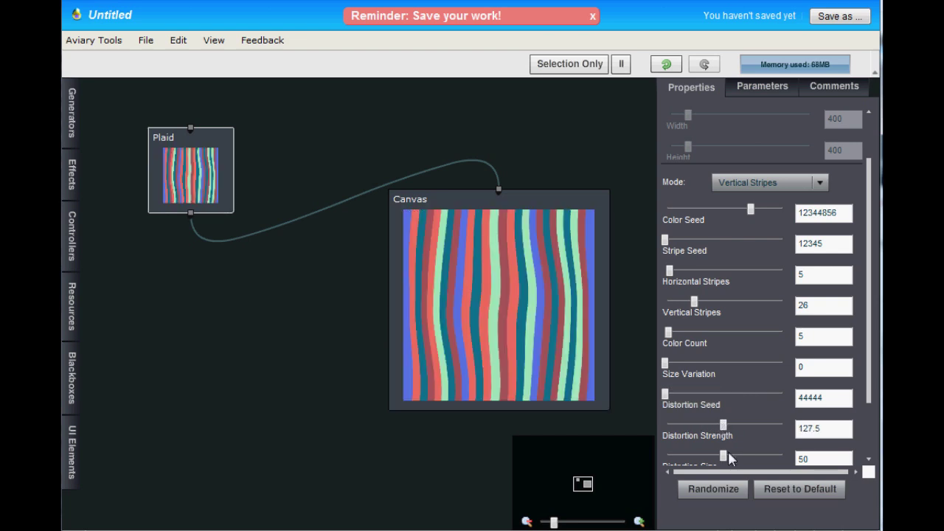
pyautogui.moveTo(723, 456); pyautogui.dragTo(705, 458)
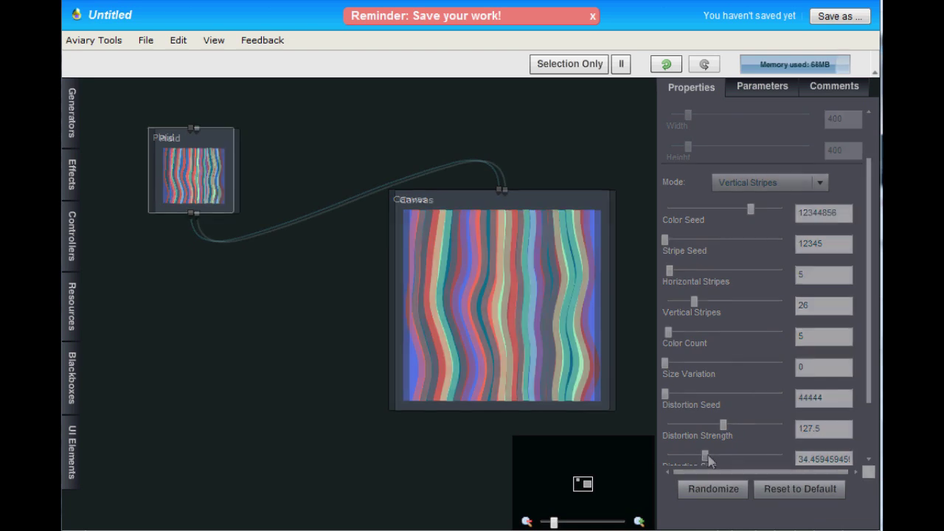
pyautogui.moveTo(332, 332); pyautogui.dragTo(338, 333)
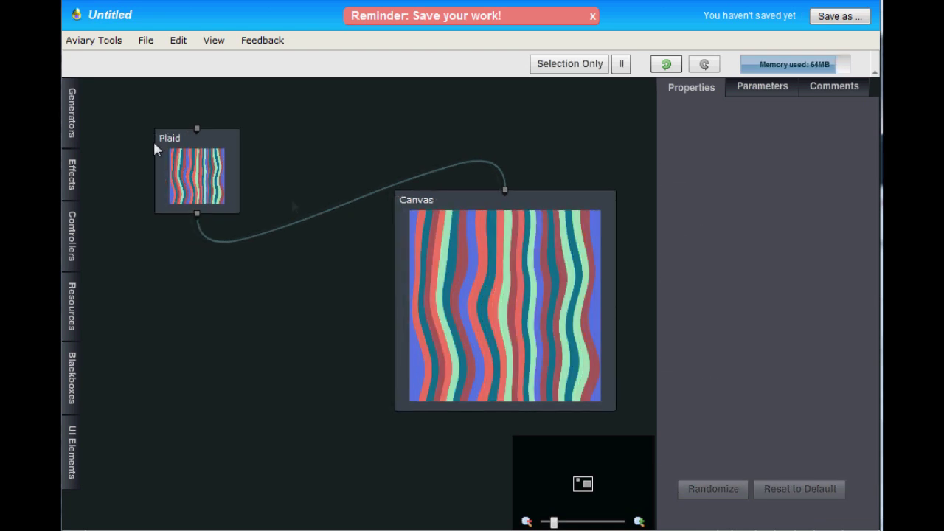
# Step: Insert a six-slice Kaleidoscope between Plaid and Canvas and set Angle 1 near 4.86
pyautogui.click(71, 174)
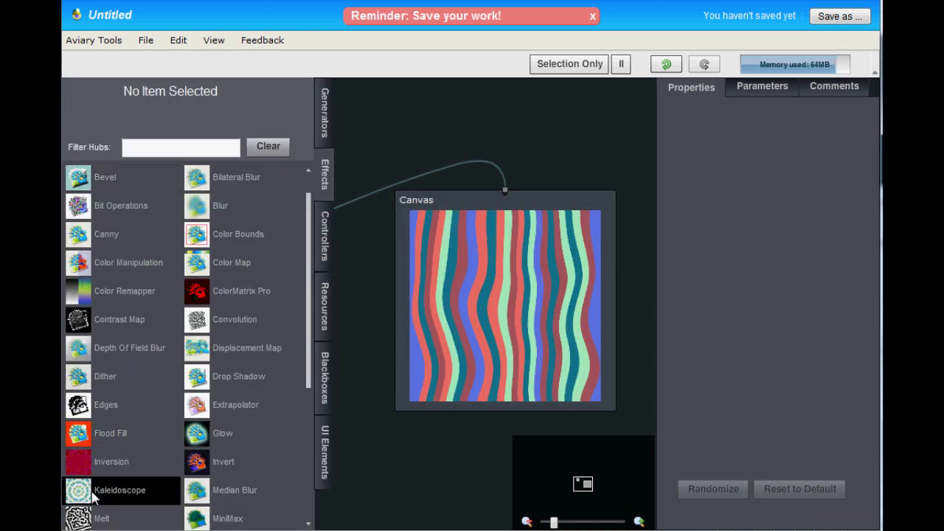
pyautogui.moveTo(120, 490); pyautogui.dragTo(321, 228)
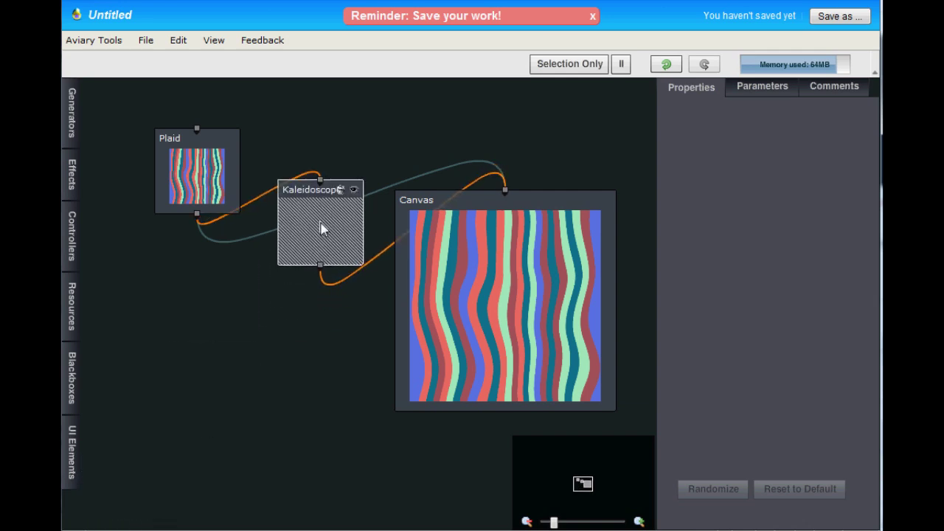
pyautogui.moveTo(321, 229); pyautogui.dragTo(319, 226)
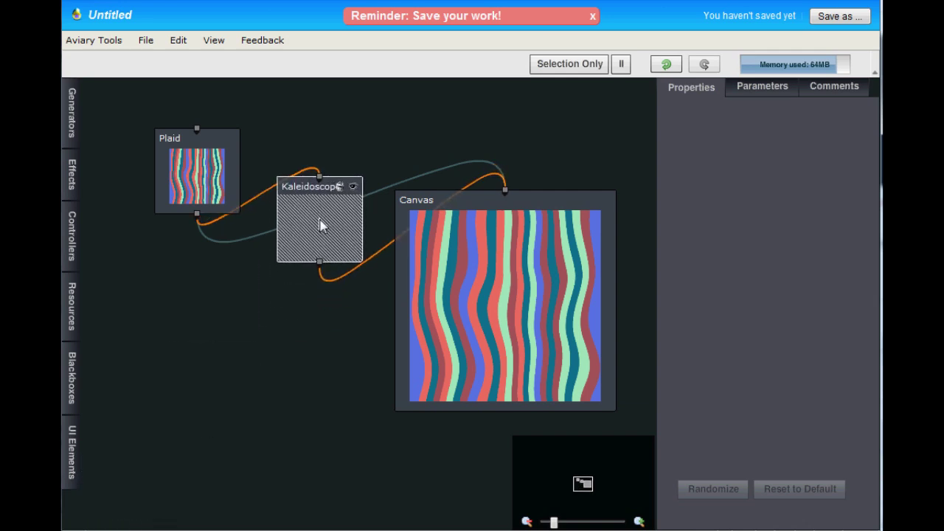
pyautogui.click(319, 226)
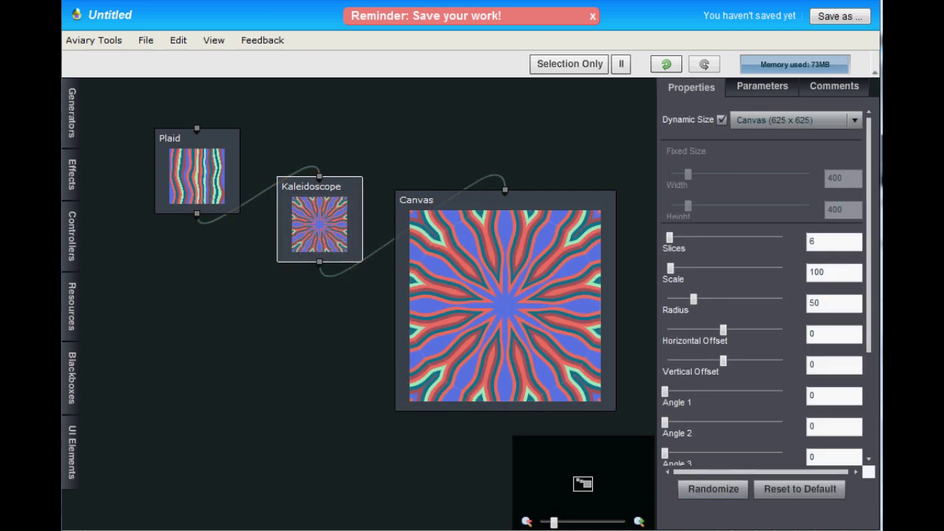
pyautogui.moveTo(671, 394)
pyautogui.mouseDown()
pyautogui.moveTo(768, 396)
pyautogui.moveTo(667, 394)
pyautogui.mouseUp()
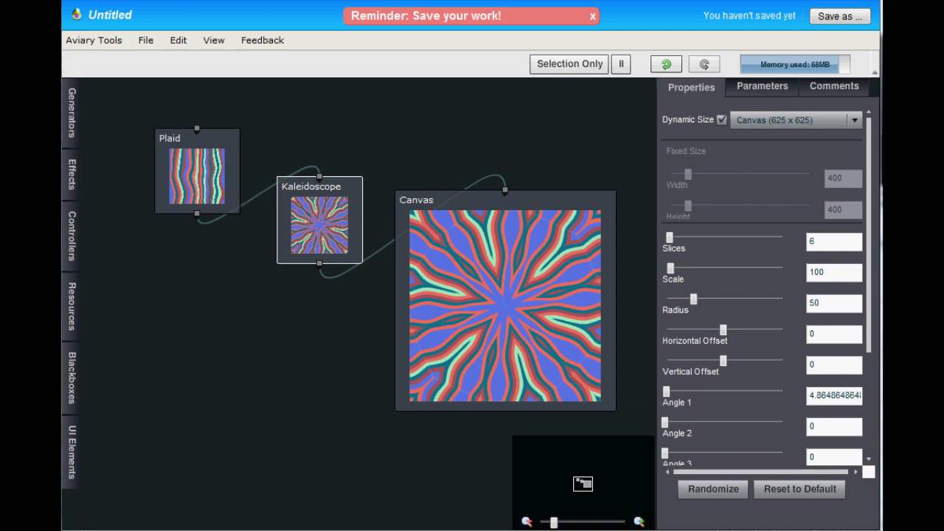
# Step: Tick the In checkbox for angle1 in the Kaleidoscope's Parameters list
pyautogui.click(762, 87)
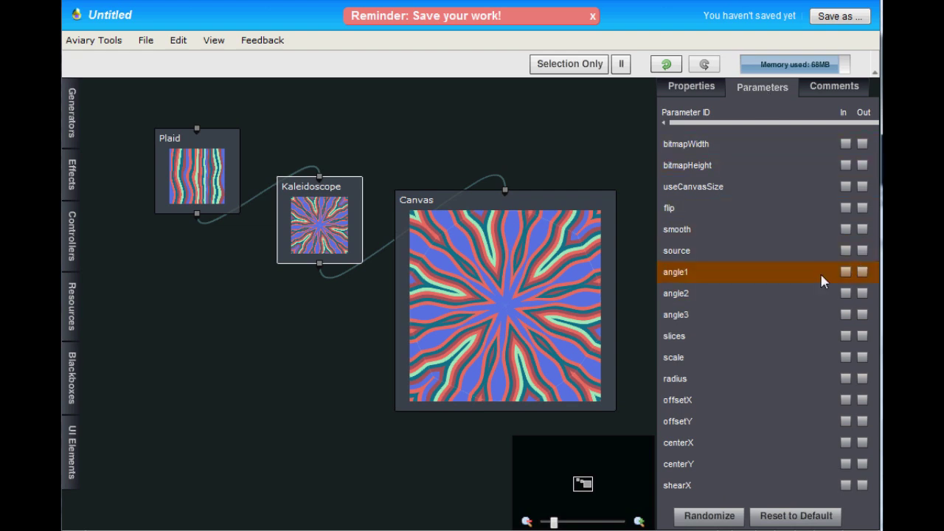
pyautogui.click(845, 272)
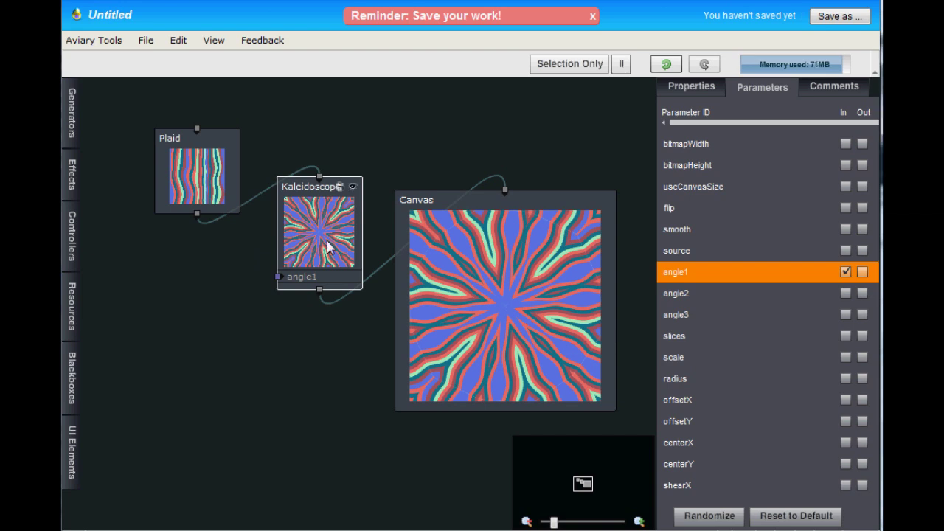
# Step: Add an Animation Timer and connect its Adjusted Value output to the Kaleidoscope's angle1 input
pyautogui.click(72, 453)
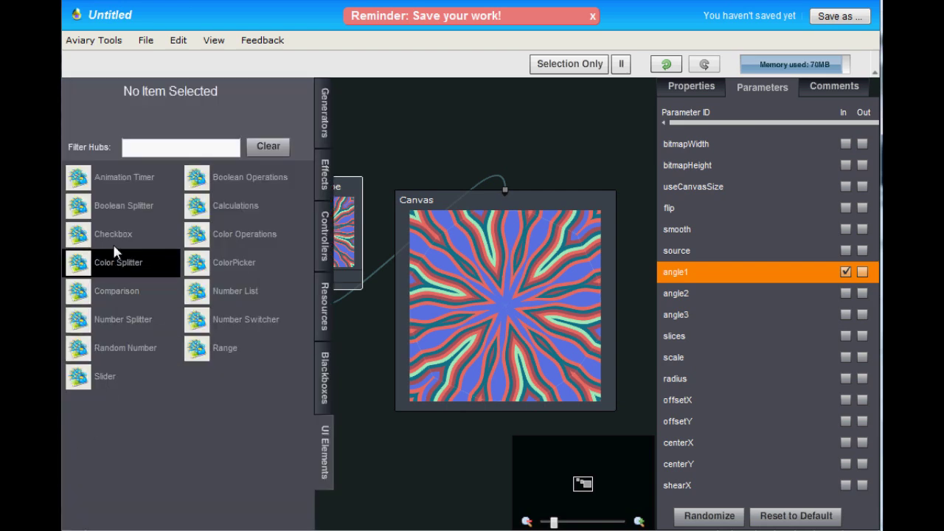
pyautogui.moveTo(113, 179); pyautogui.dragTo(214, 414)
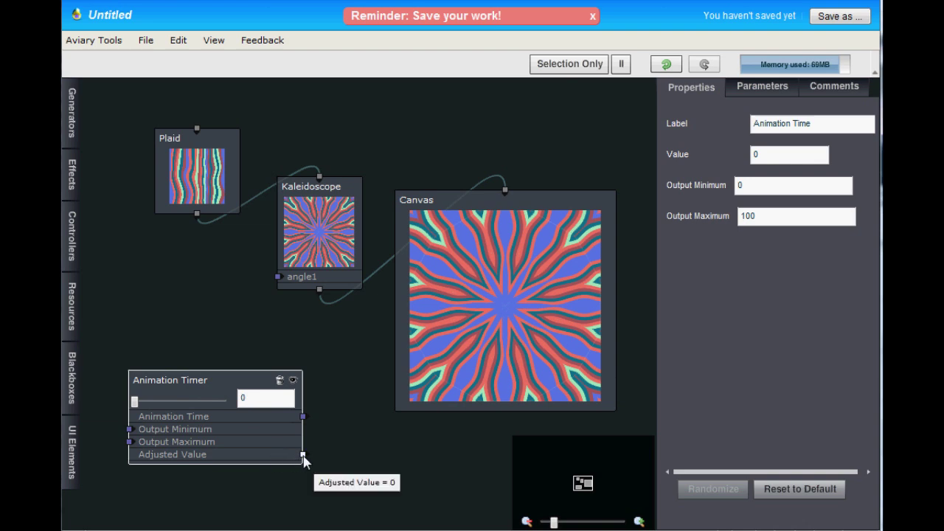
pyautogui.moveTo(302, 454); pyautogui.dragTo(278, 277)
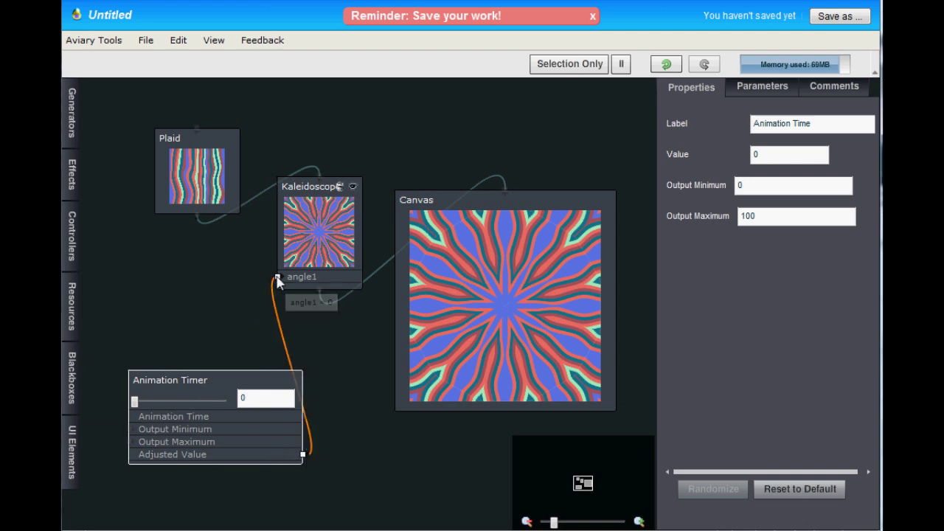
pyautogui.click(376, 433)
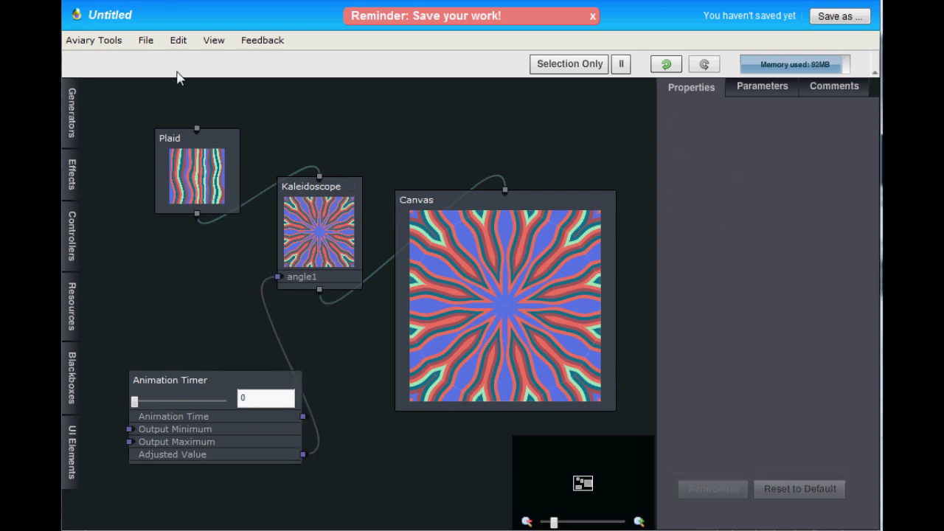
# Step: Open File > Export Animation and preview the 60-frame, 25 fps flv animation
pyautogui.click(146, 40)
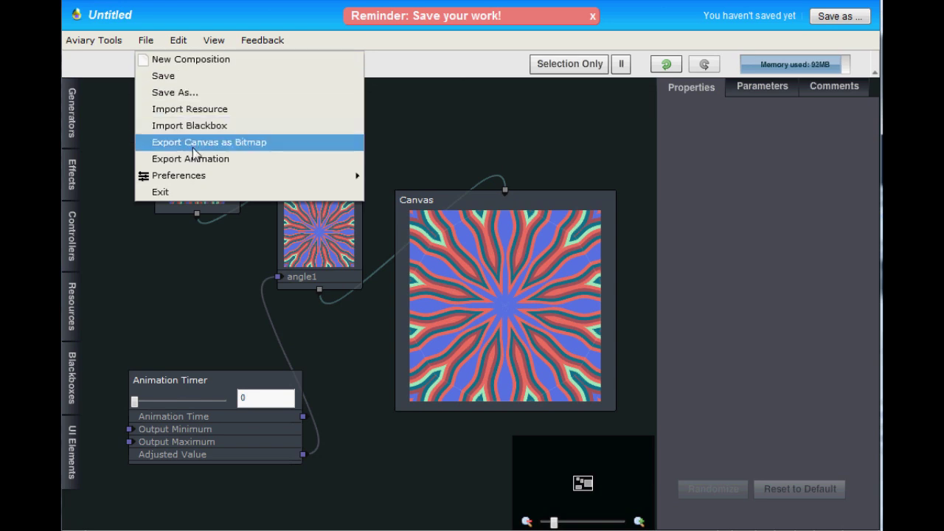
pyautogui.click(203, 163)
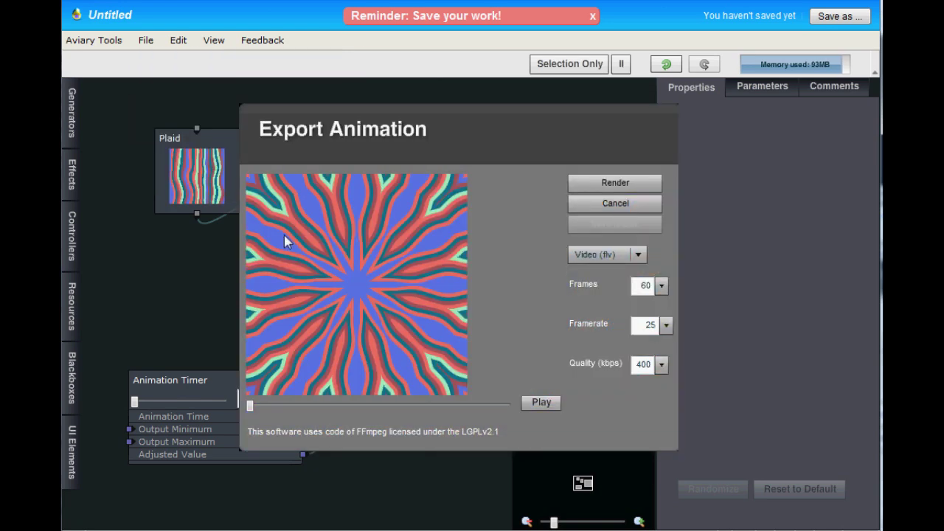
pyautogui.click(547, 404)
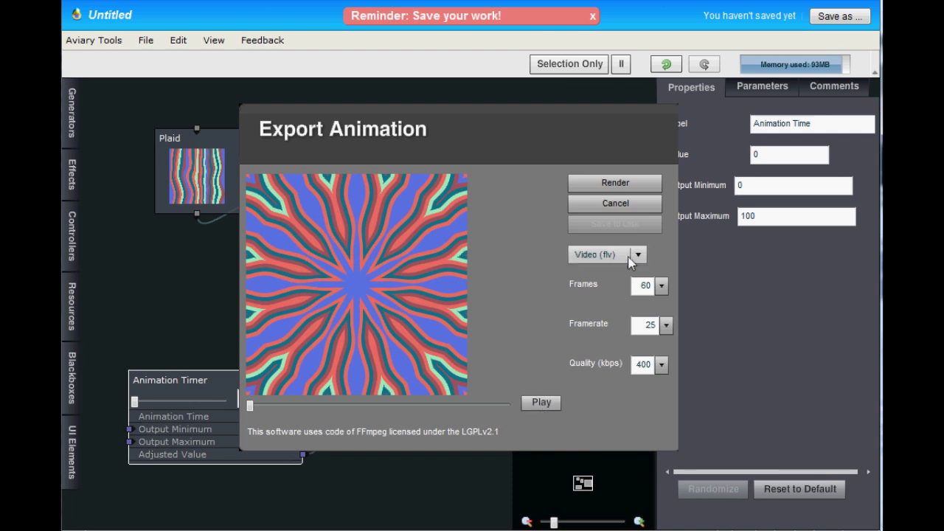
# Step: Cancel the export and confirm the Kaleidoscope's maximum Angle 1 value is 360
pyautogui.click(639, 203)
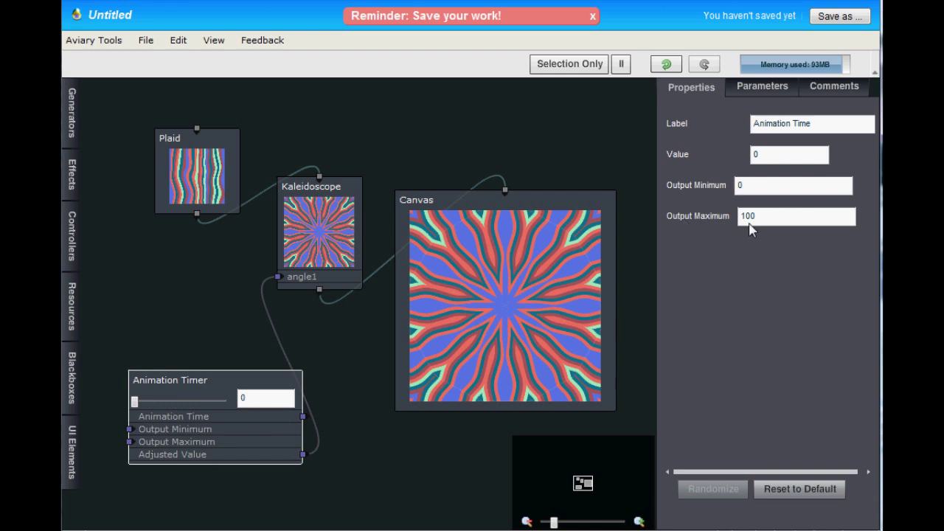
pyautogui.click(310, 276)
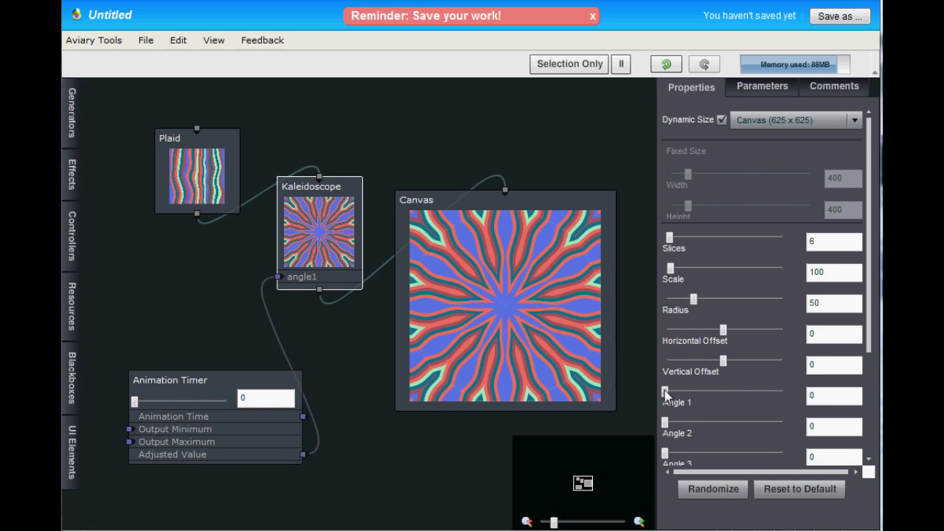
pyautogui.moveTo(665, 395); pyautogui.dragTo(789, 402)
# Step: Change the Animation Timer's Output Maximum from 100 to 360
pyautogui.click(208, 380)
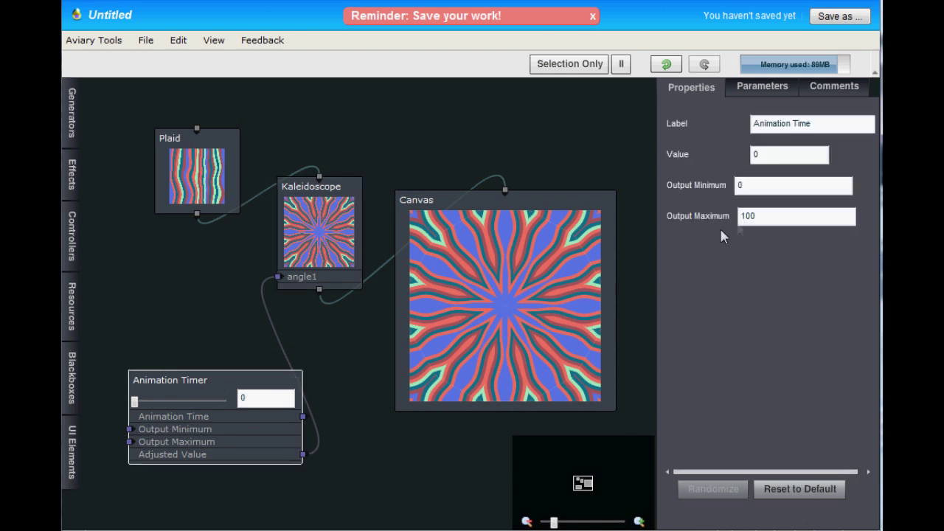
pyautogui.moveTo(771, 219); pyautogui.dragTo(726, 227)
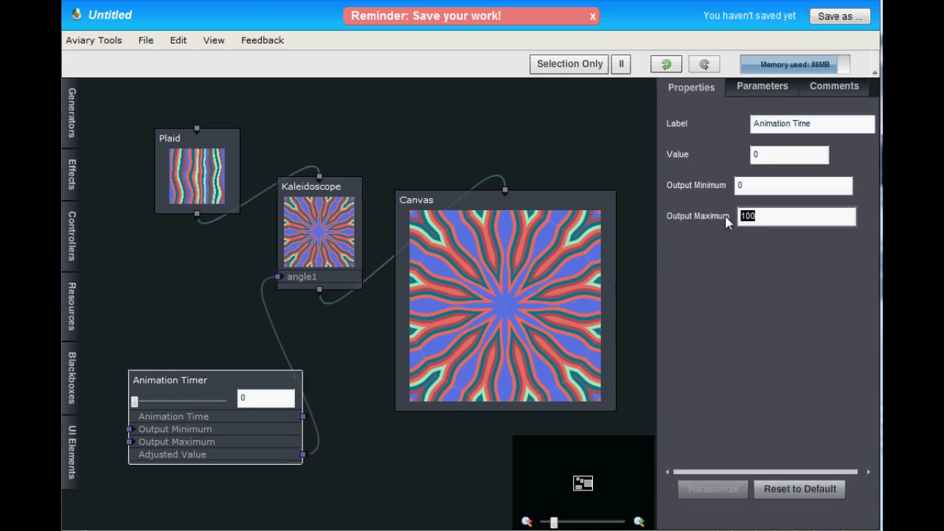
pyautogui.write('360')
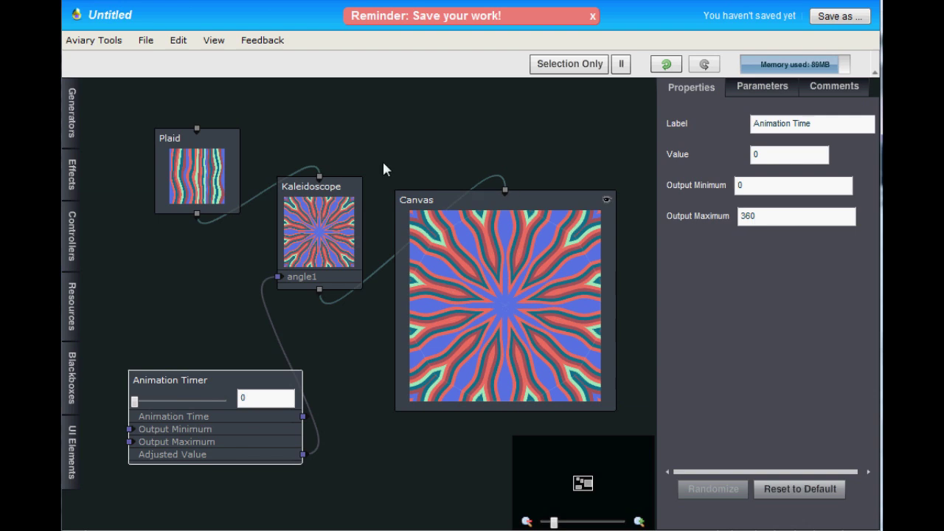
pyautogui.click(146, 41)
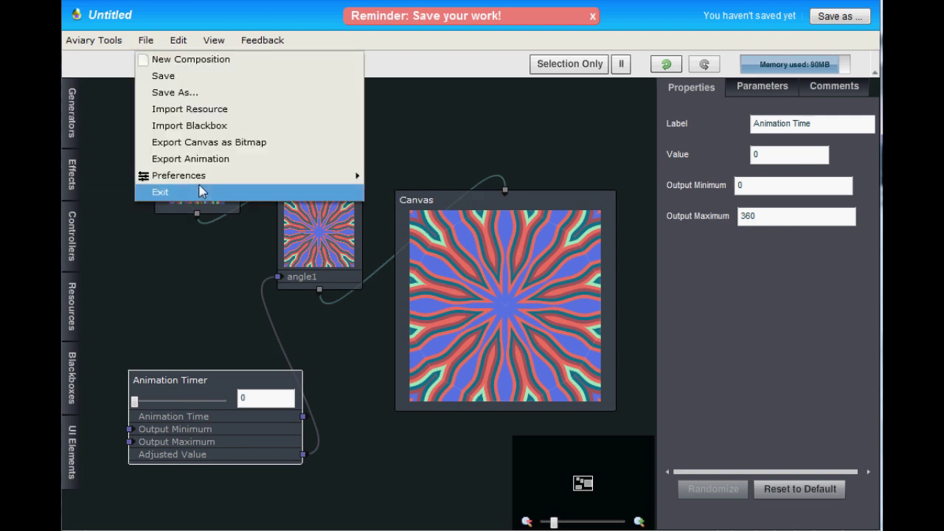
# Step: Preview the rotating kaleidoscope in Export Animation, then render the 60-frame flv video
pyautogui.click(213, 160)
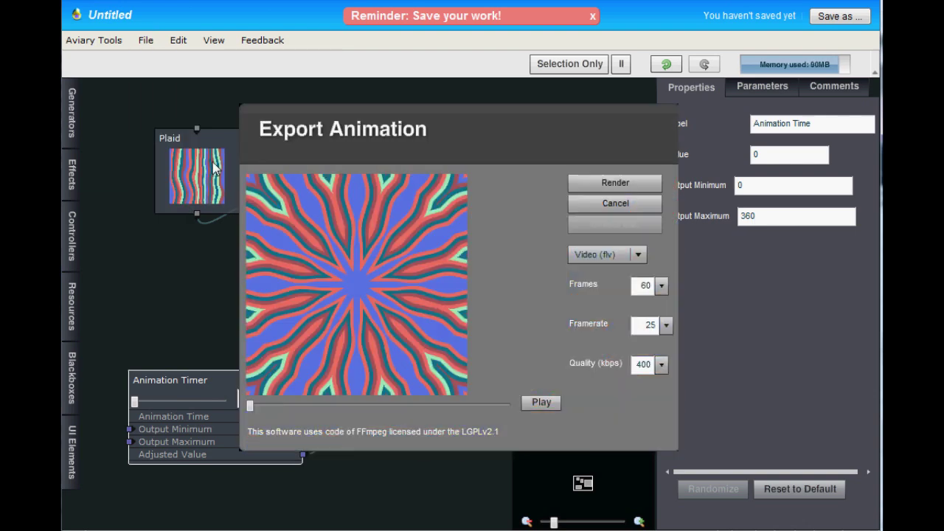
pyautogui.click(540, 406)
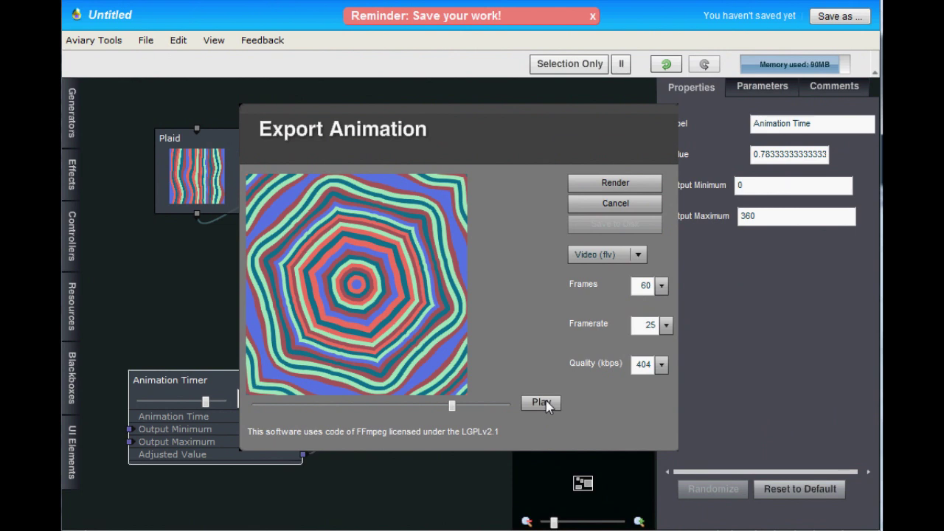
pyautogui.click(627, 185)
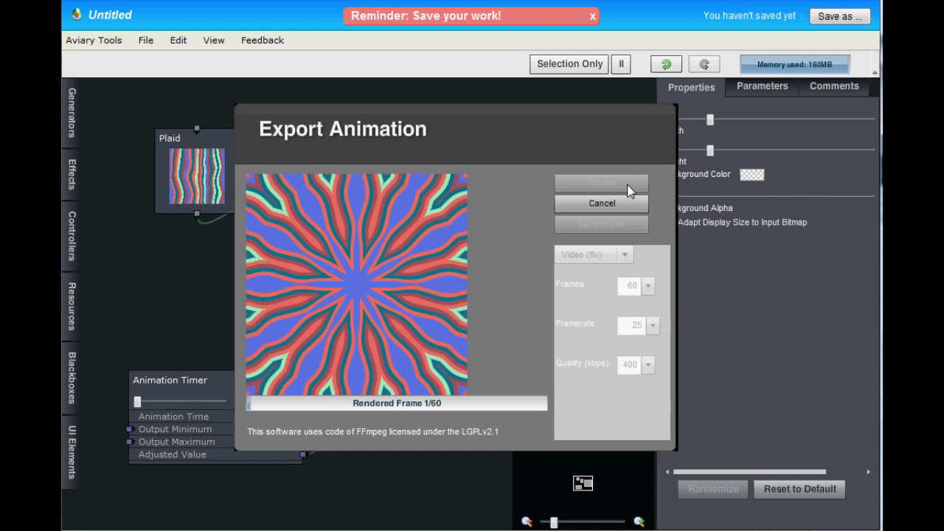